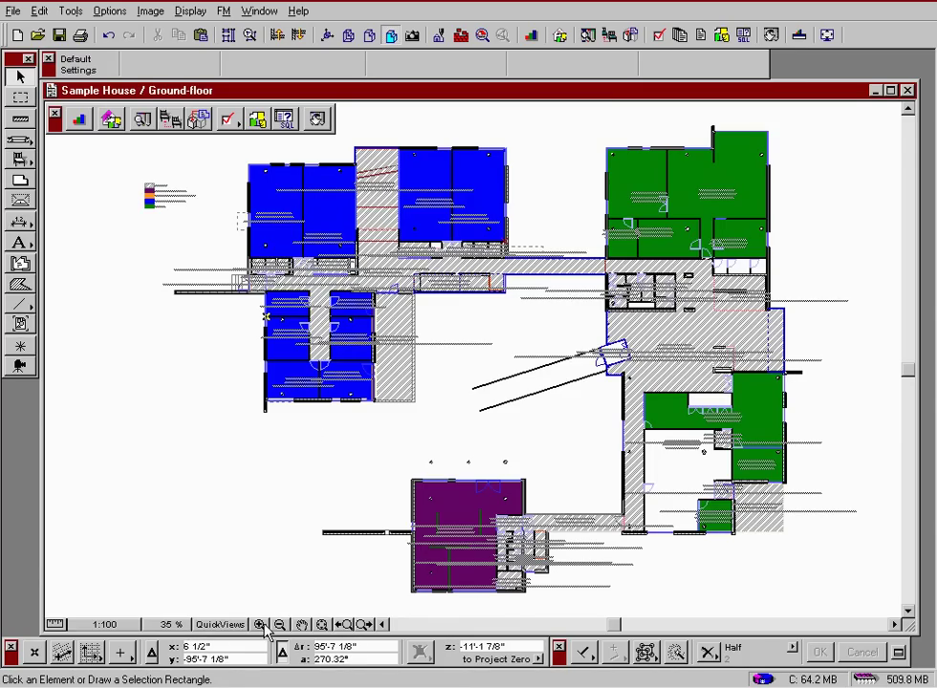
Enlarge the tenant colour legend beside the ground-floor plan to read it, and return to the full plan
click(261, 625)
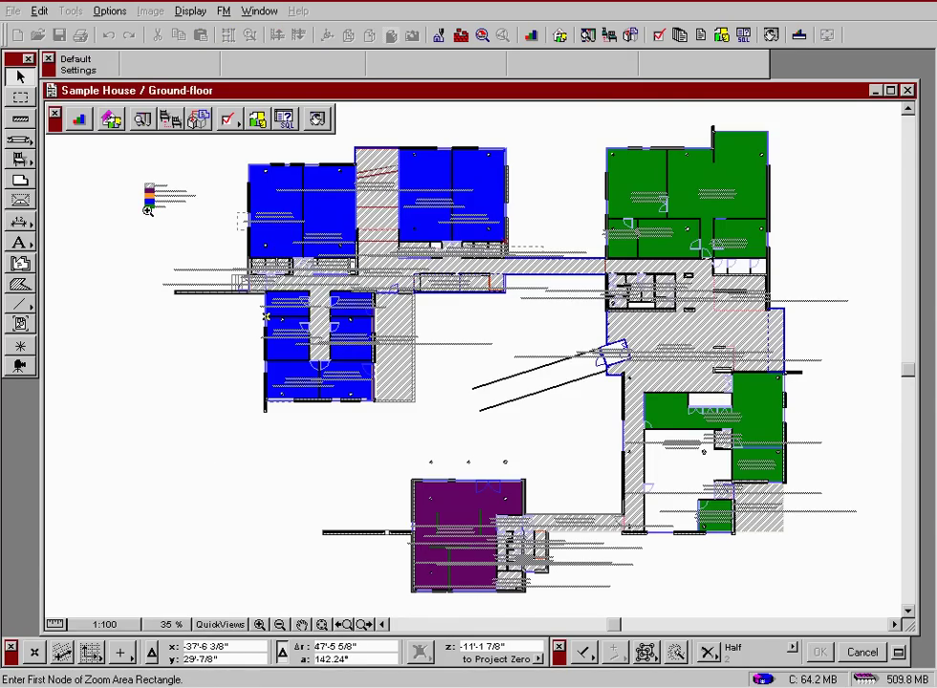
click(137, 149)
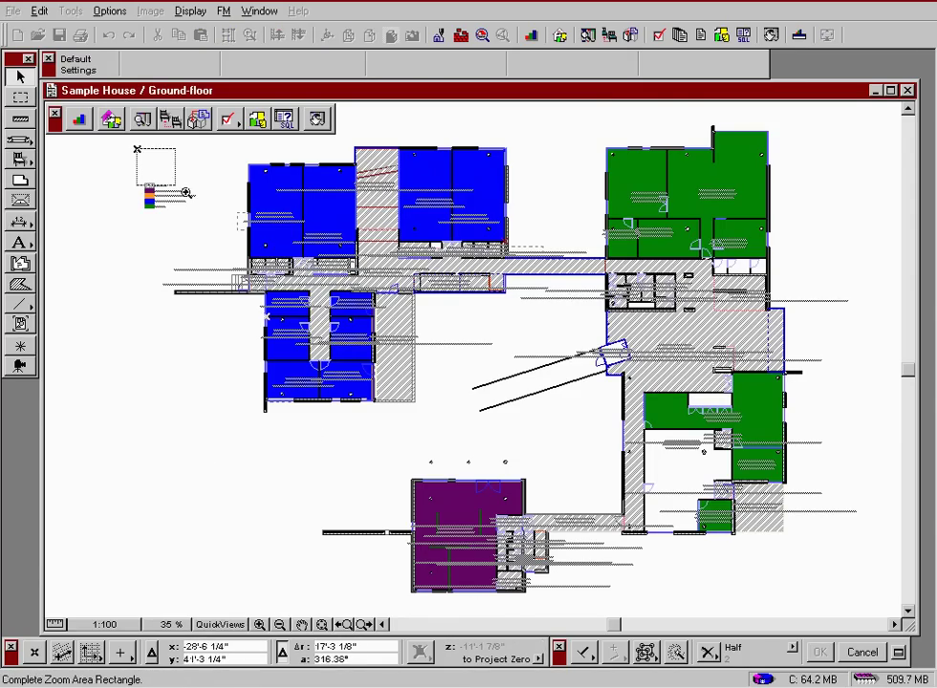
click(304, 265)
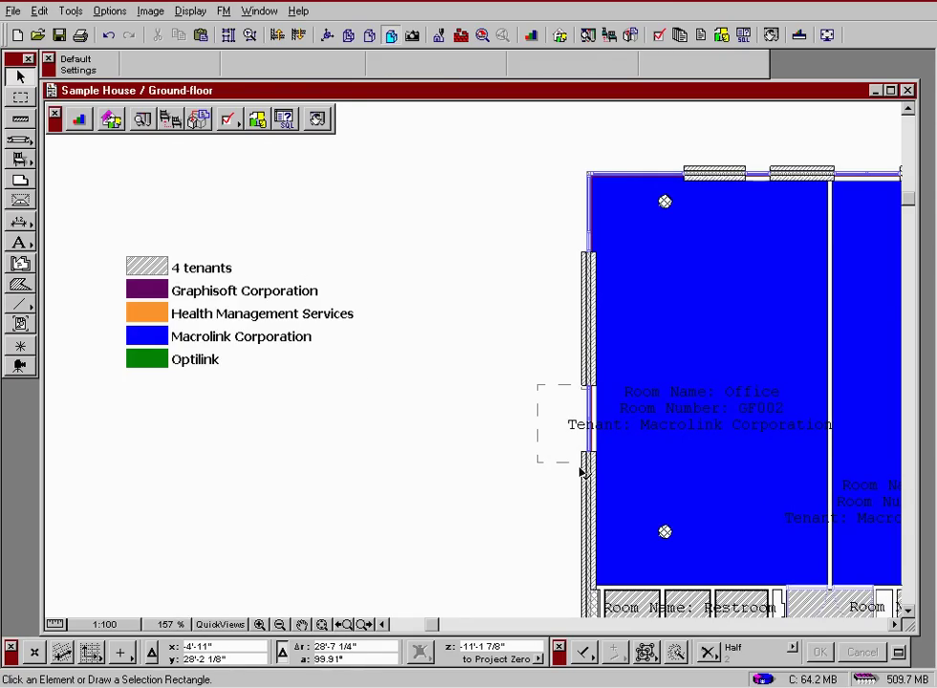
click(321, 624)
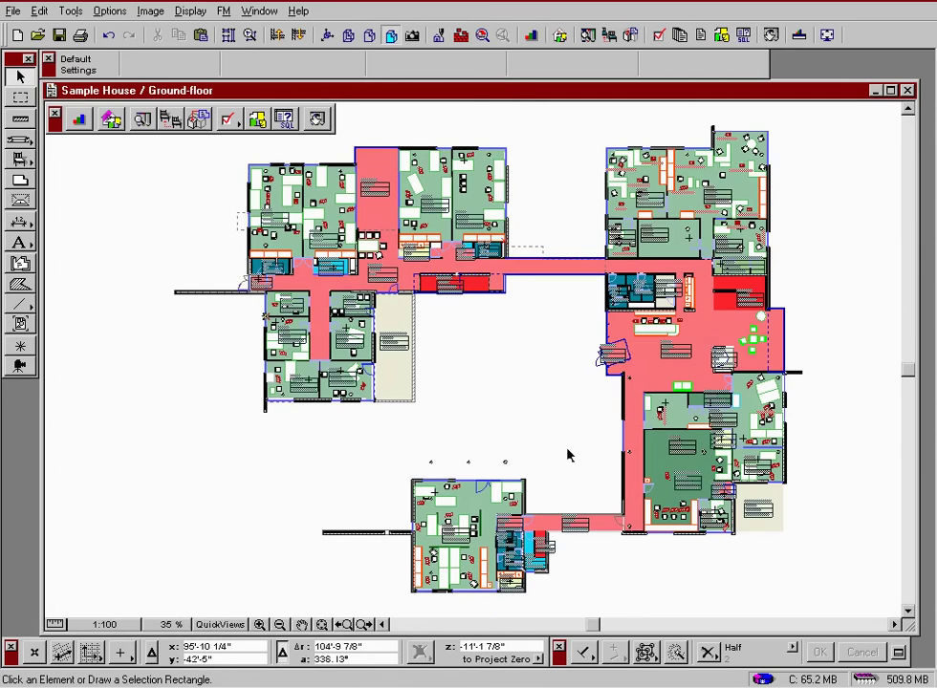
click(567, 449)
click(567, 449)
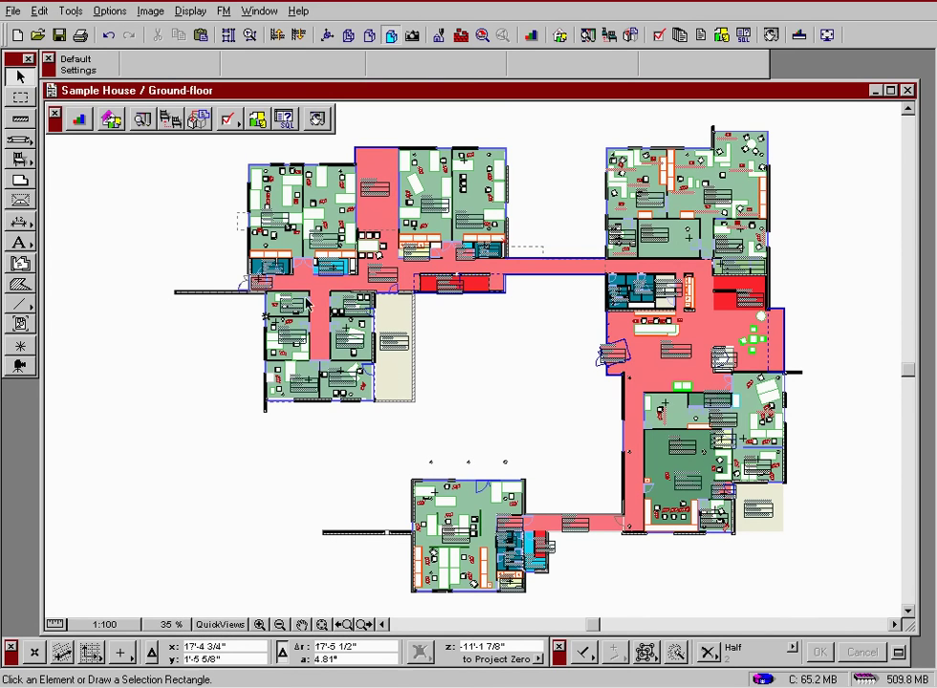
Switch to the ArchiFM database and review Graphisoft Corporation's record in the company data, closing it when done
click(116, 126)
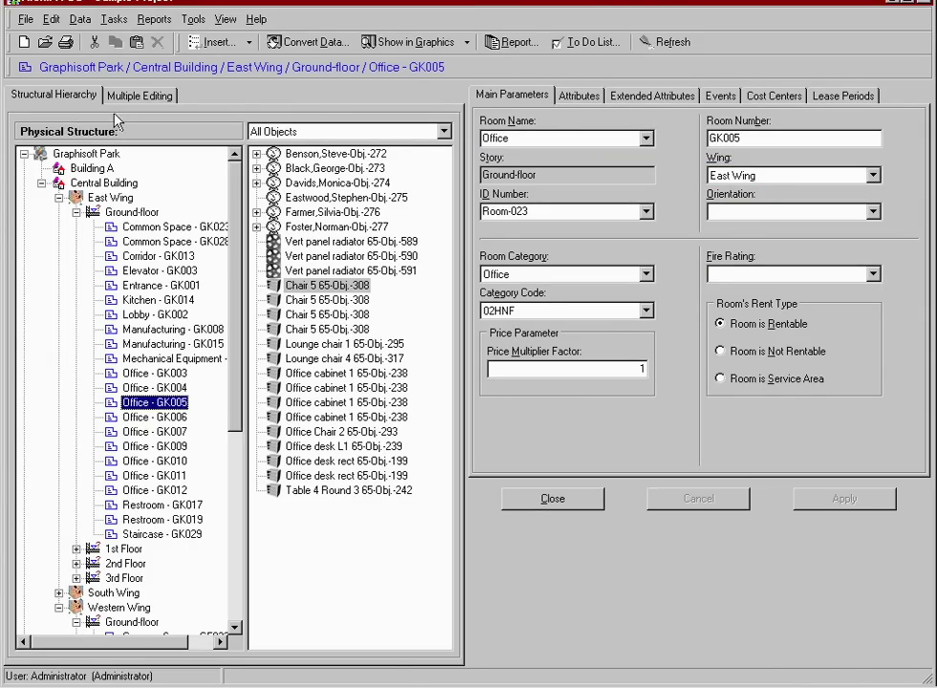
click(80, 19)
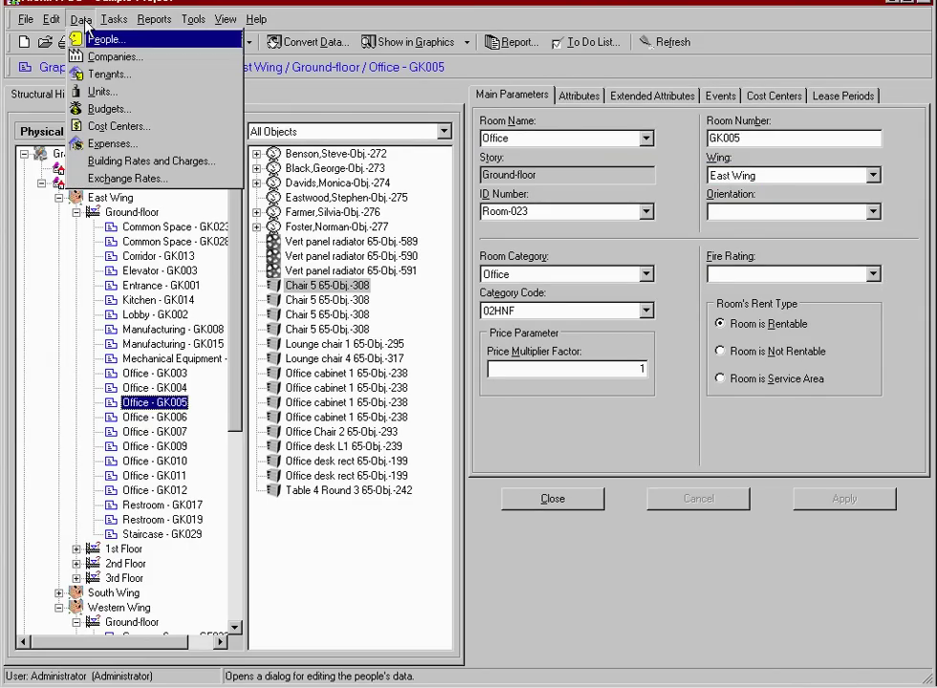
click(141, 56)
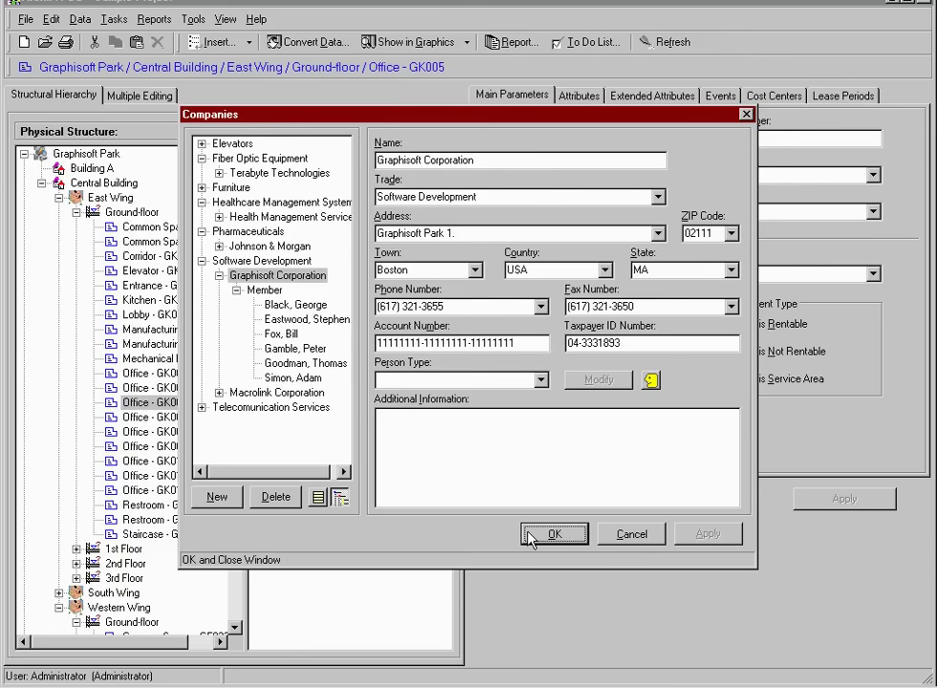
click(553, 535)
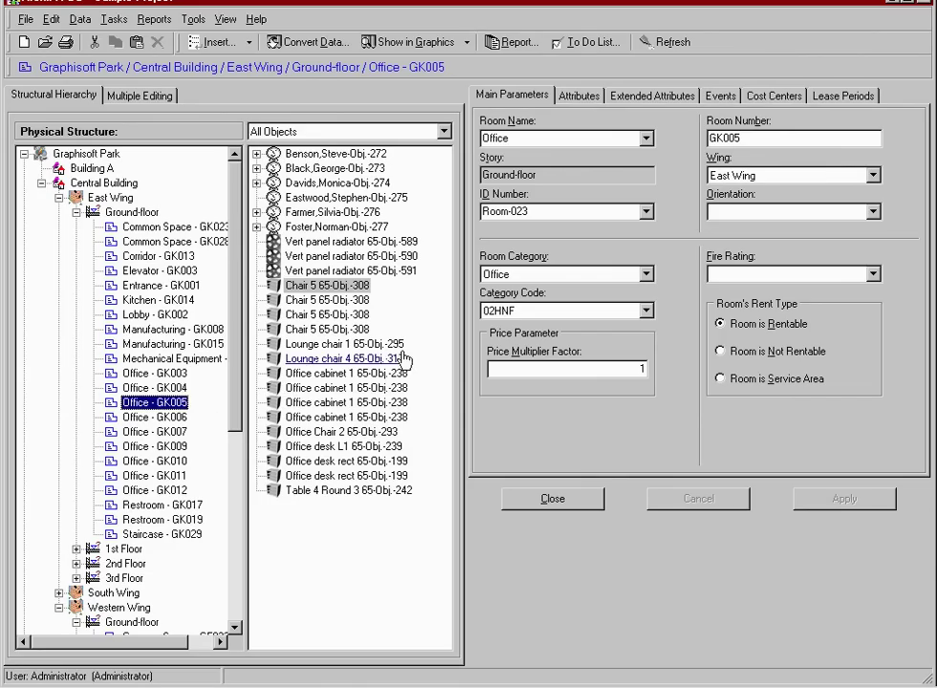
Add a lease period for Macrolink Corporation to Office GK005 from 01/01/2002 to 01/31/2002 at 100%
click(816, 98)
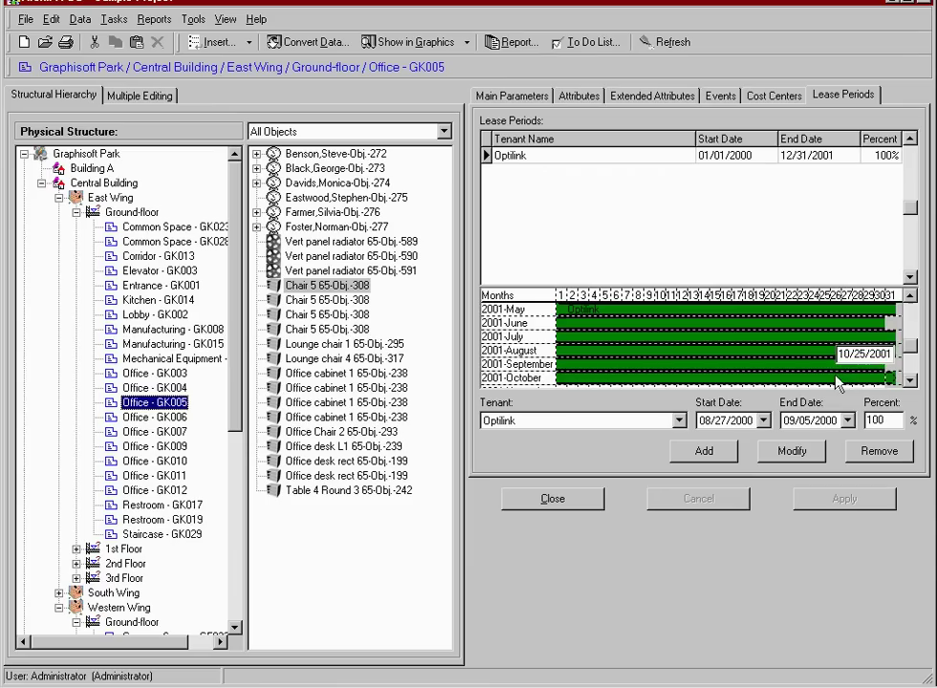
click(909, 380)
click(909, 379)
click(909, 380)
click(909, 380)
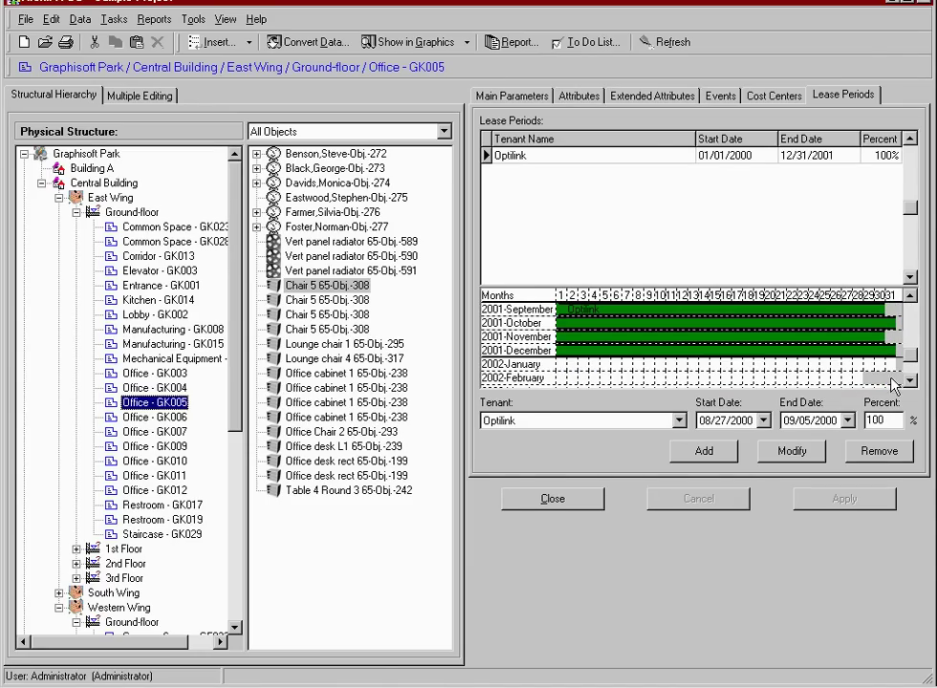
drag(558, 368, 893, 371)
click(678, 421)
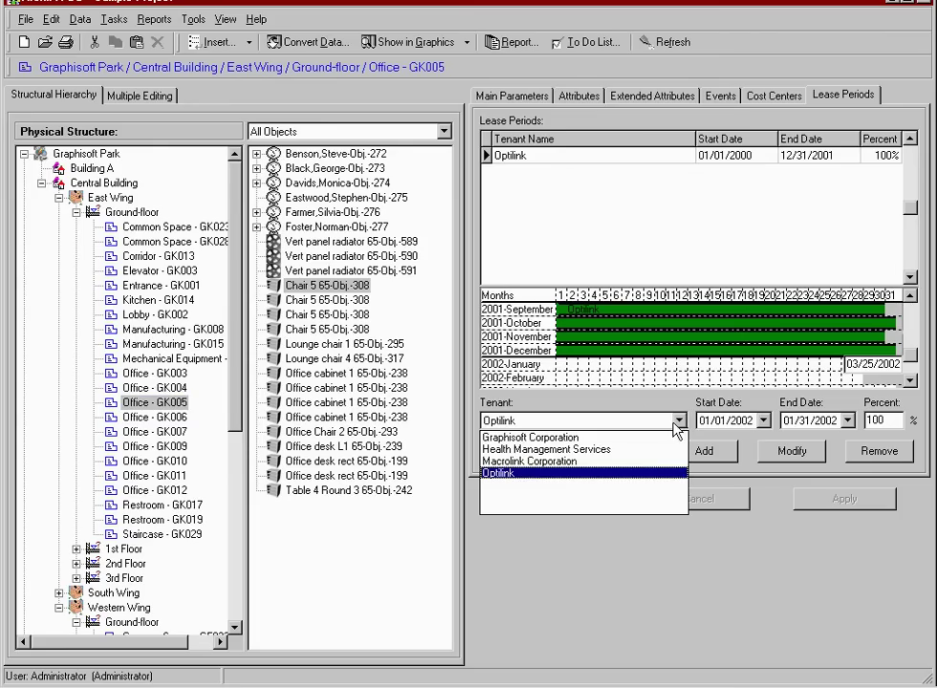
click(654, 461)
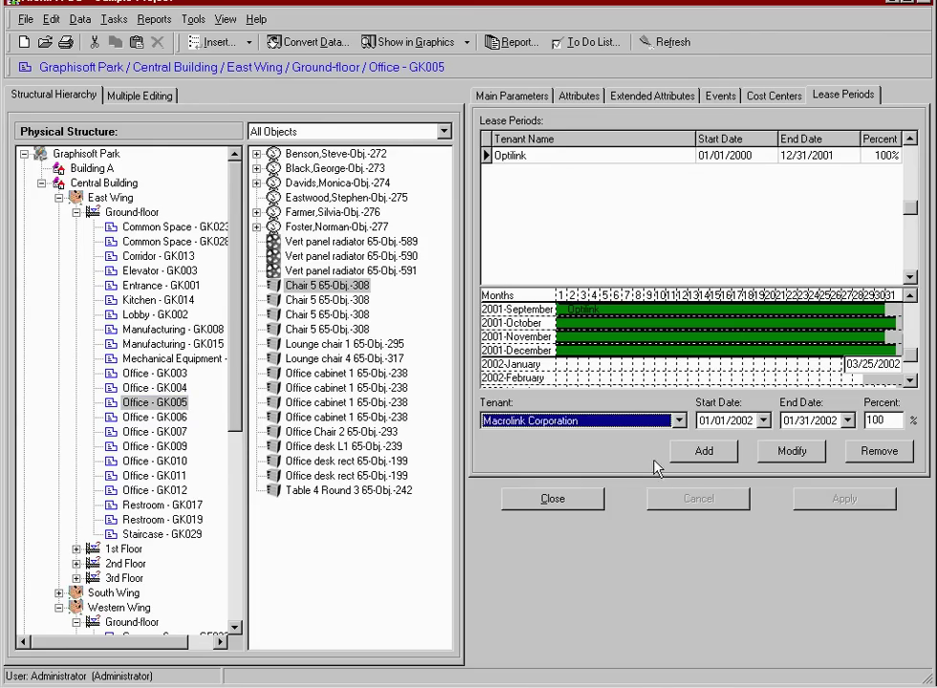
click(720, 457)
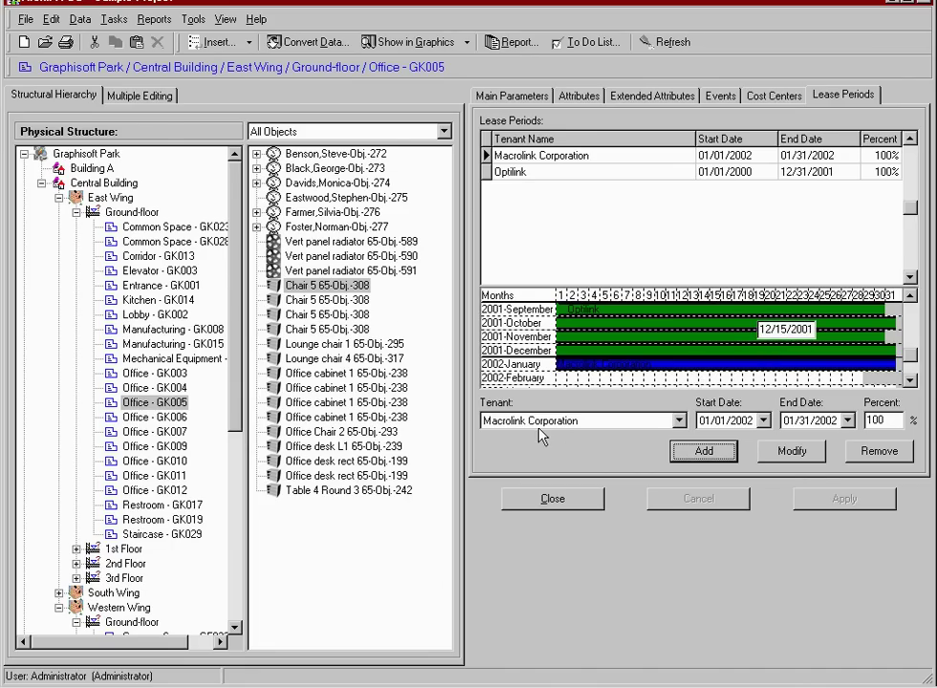
Open the building rates and charges for Central Building and examine the rent charge dated 2000.04.01
click(80, 20)
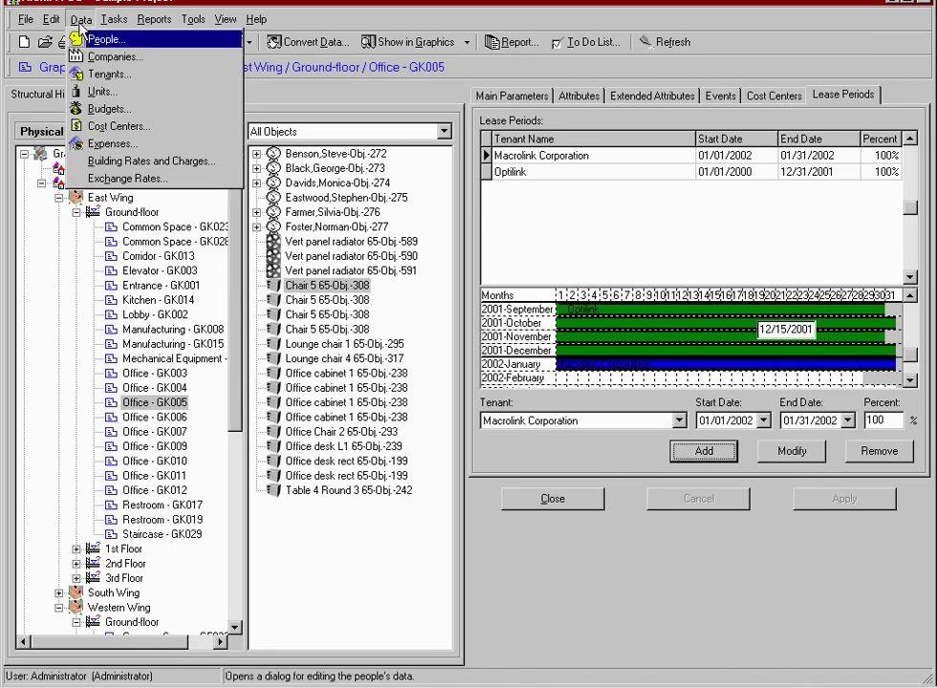
click(221, 163)
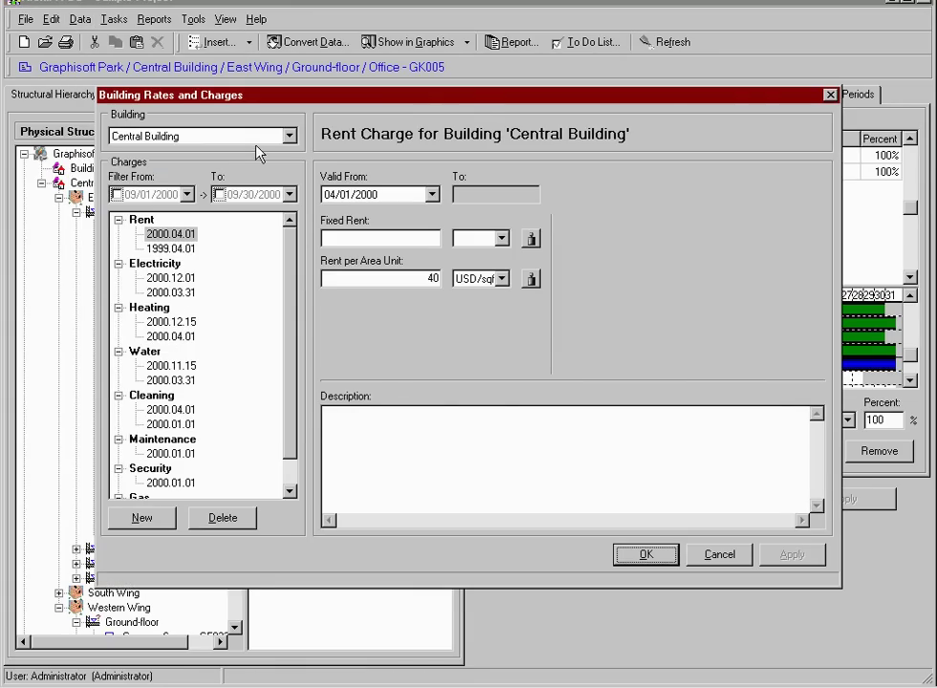
click(288, 136)
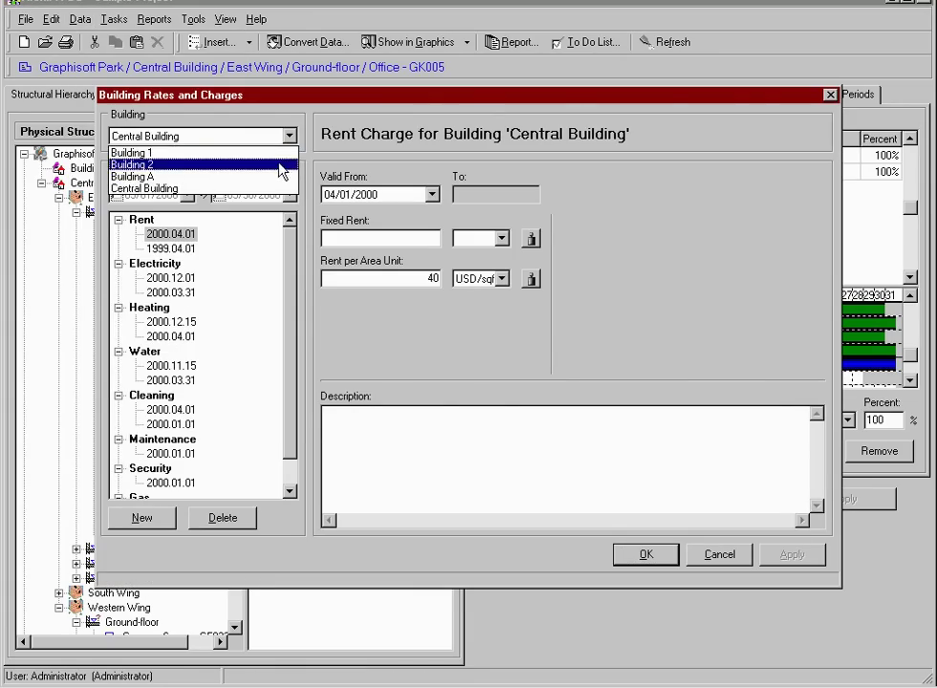
click(273, 188)
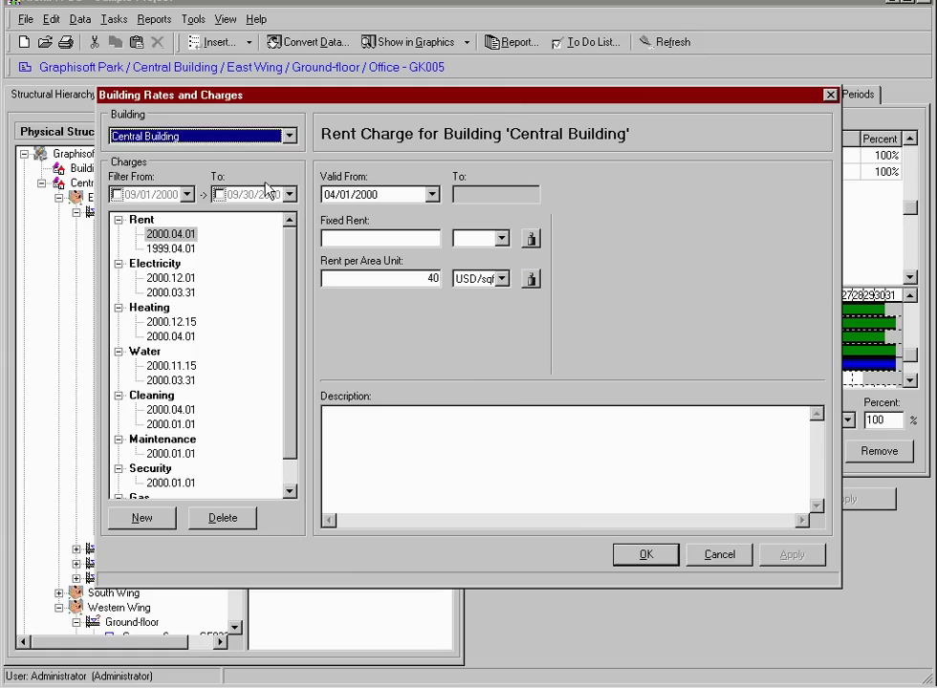
click(191, 235)
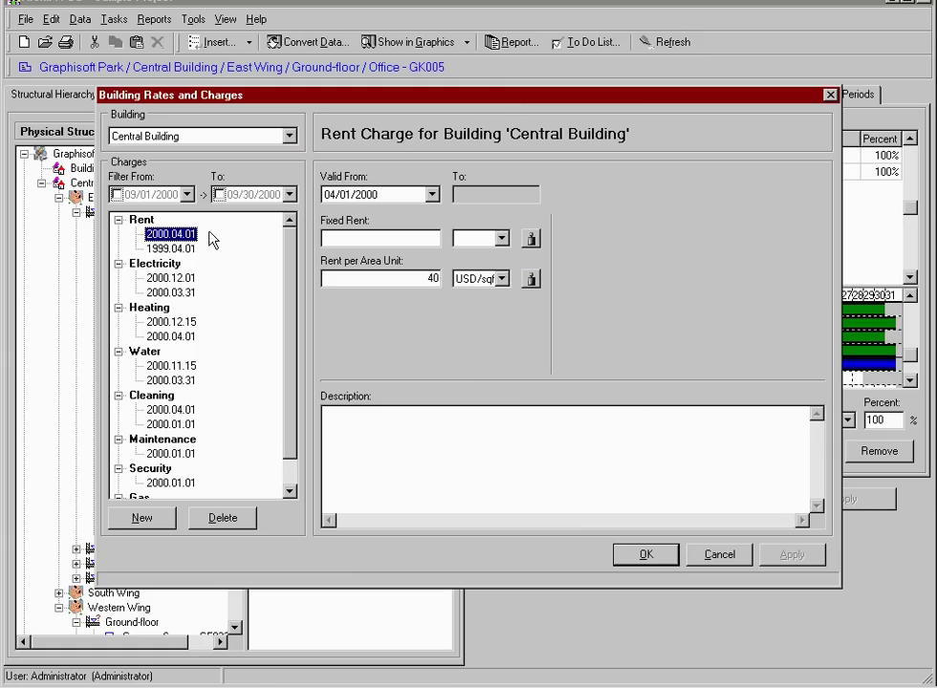
click(432, 196)
click(431, 196)
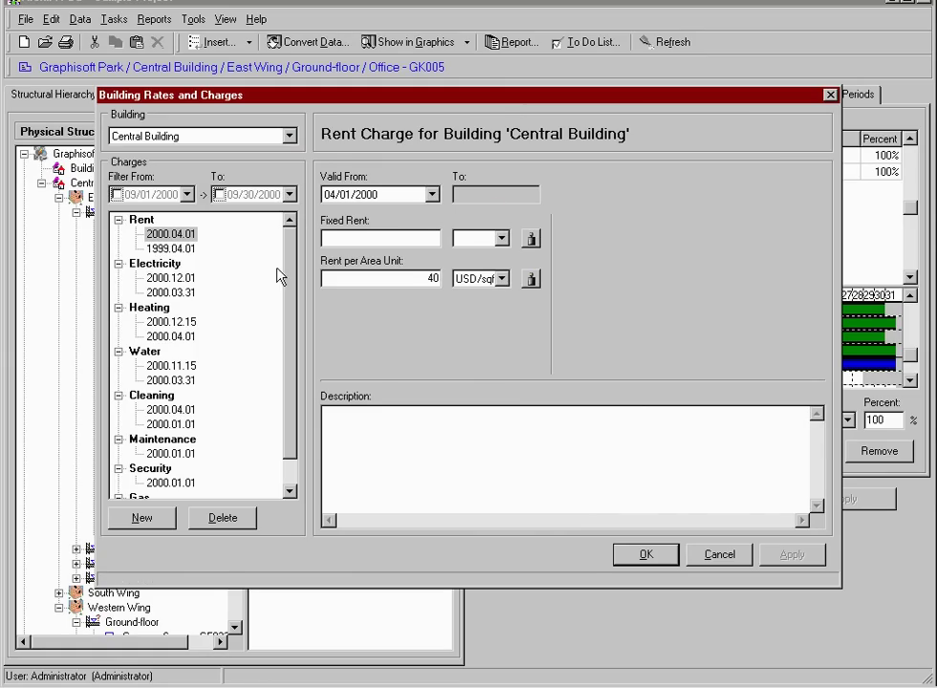
Examine the electricity charge dated 2000.12.01 and the remaining charge types, and close the building rates
click(192, 279)
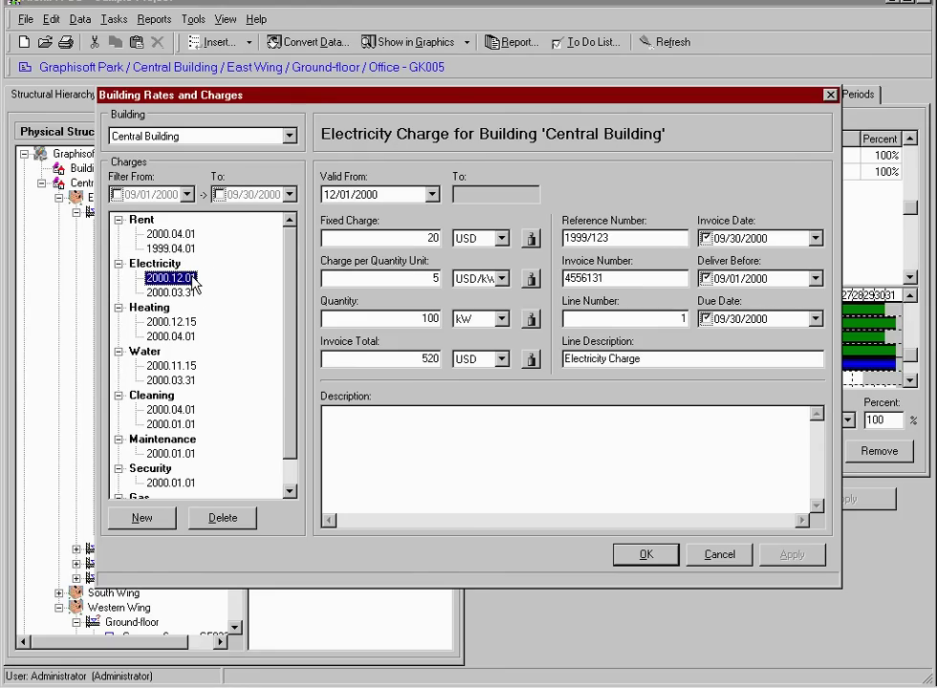
scroll(296, 239, down, 1)
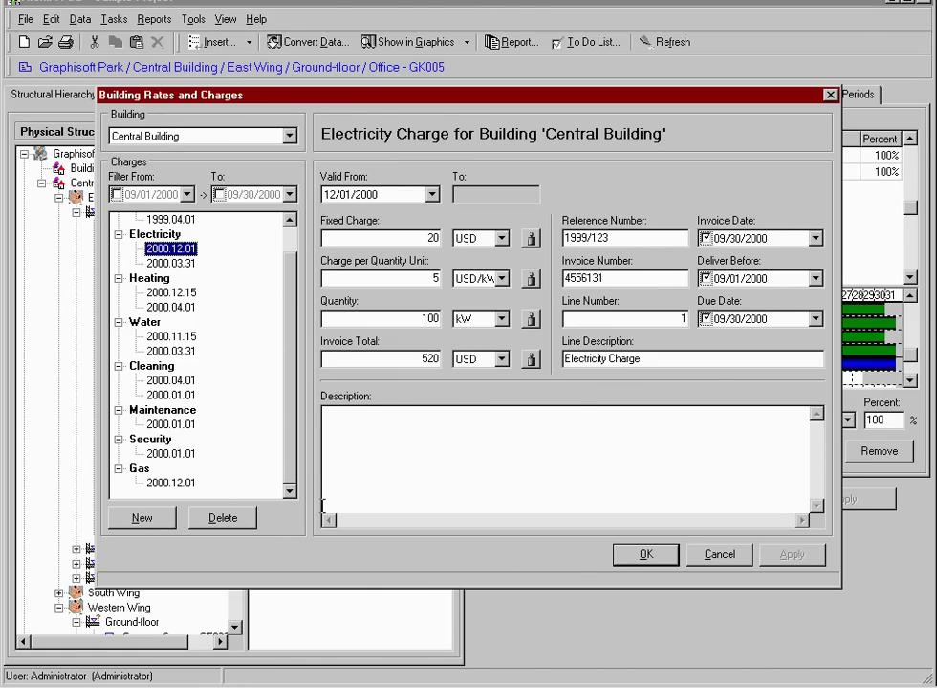
click(619, 560)
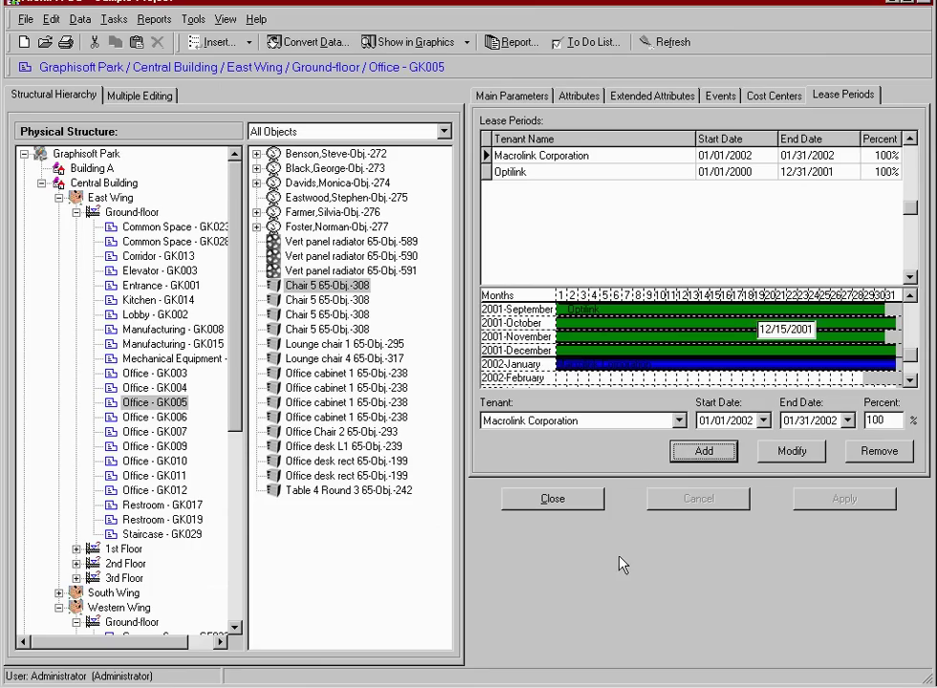
Open tenant management and review the main parameters and rent calculation of Graphisoft Corporation's contract
click(81, 19)
click(158, 77)
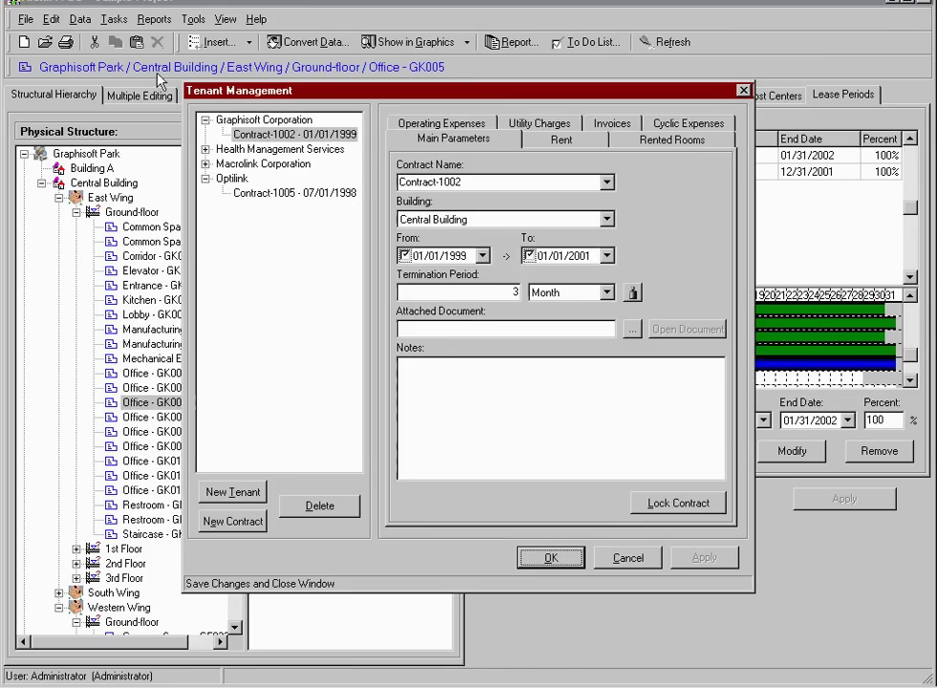
click(279, 121)
click(286, 135)
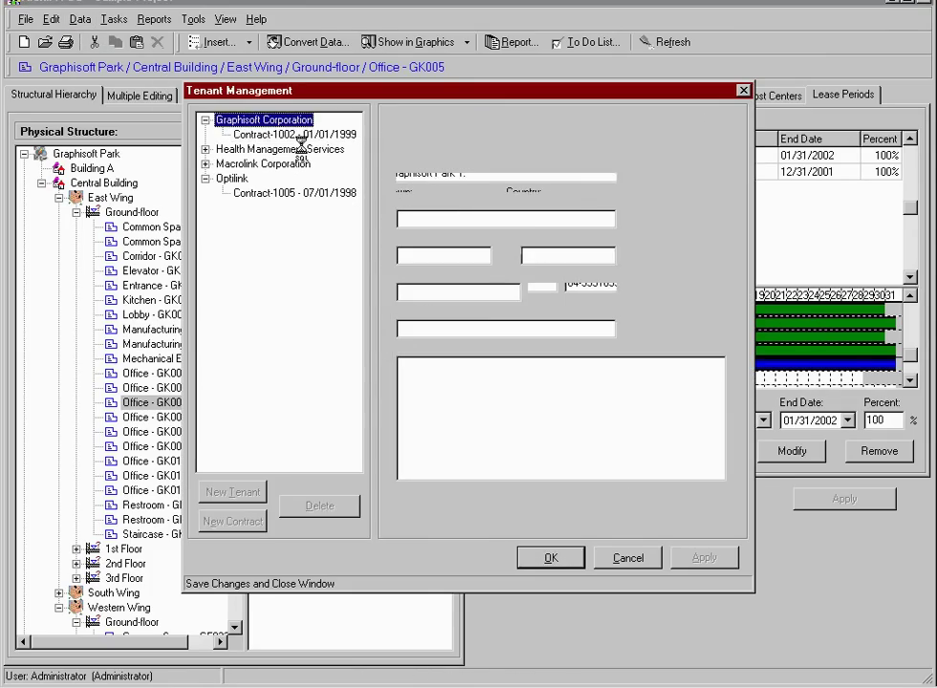
click(501, 144)
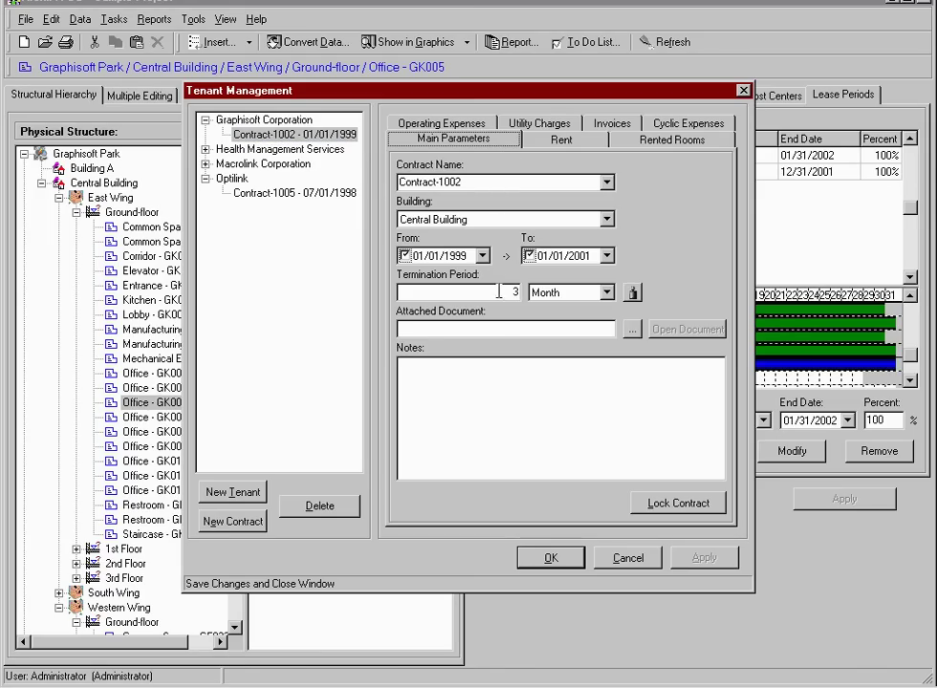
click(598, 145)
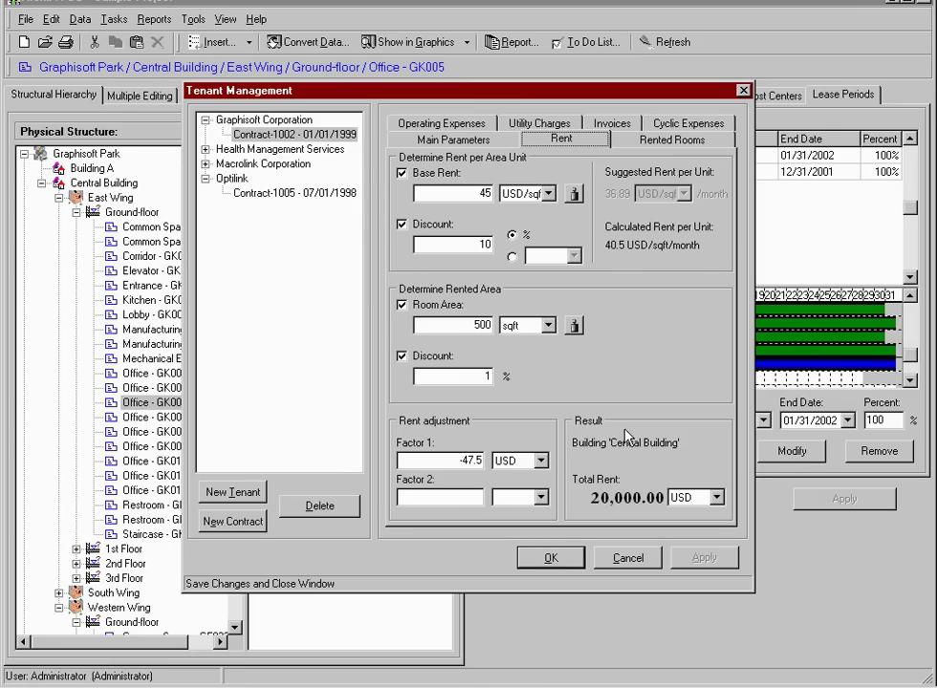
Look through the contract's rented rooms, including their volumes, lease dates and rent percentages
click(723, 142)
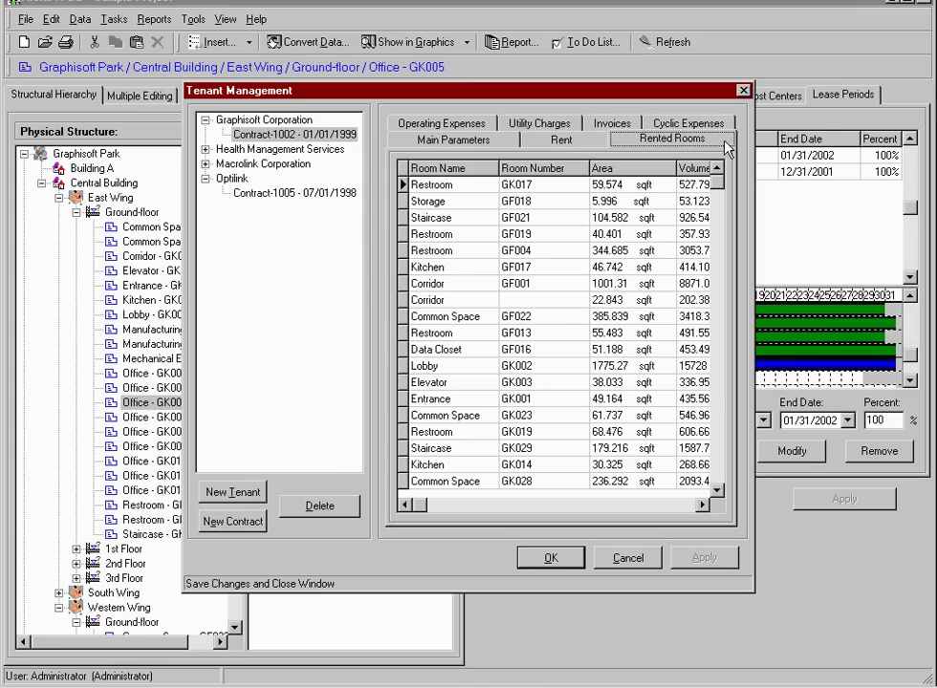
click(717, 492)
click(718, 491)
click(717, 491)
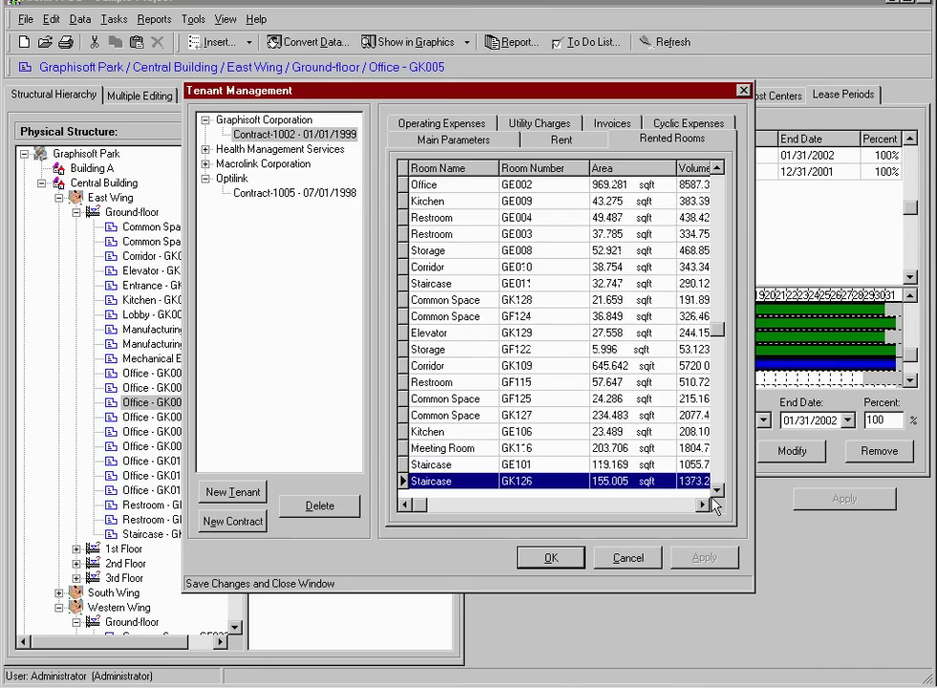
click(704, 504)
click(704, 504)
click(703, 504)
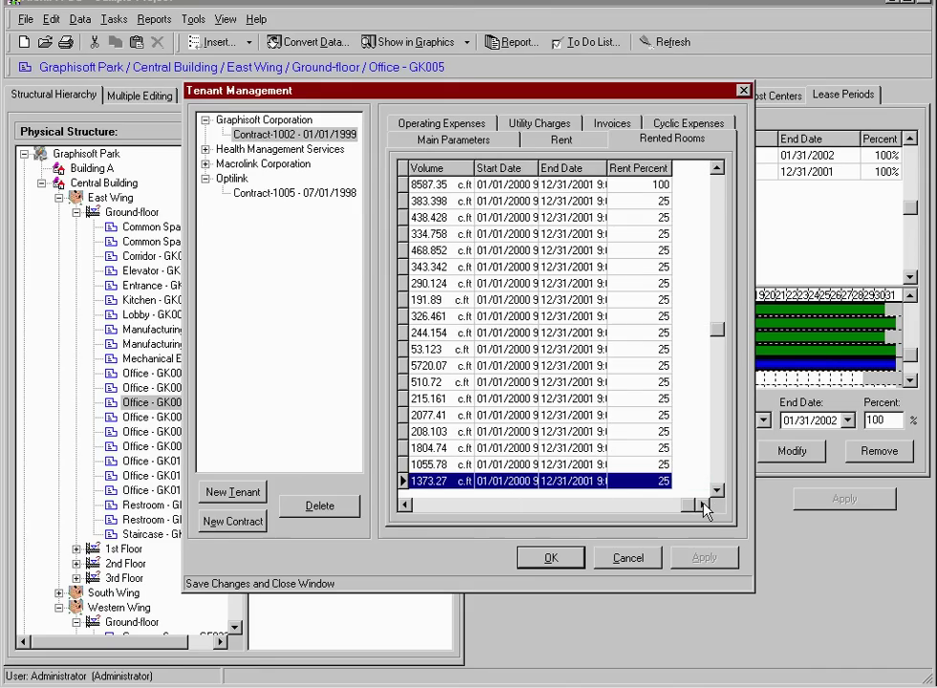
Review the contract's operating expenses, utility charges, invoices and cyclic expenses, and close tenant management
click(489, 126)
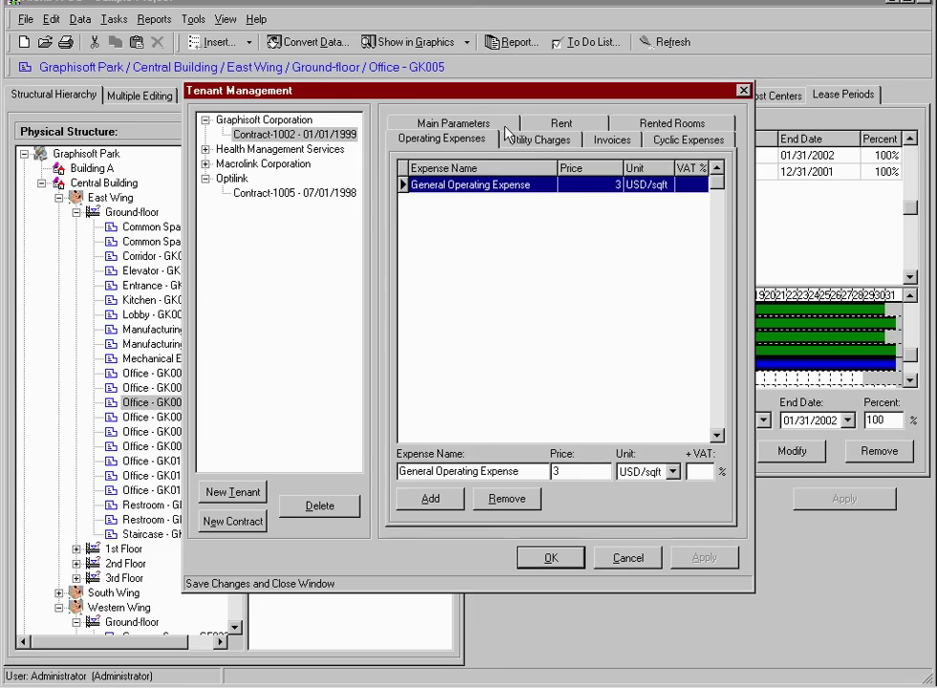
click(576, 141)
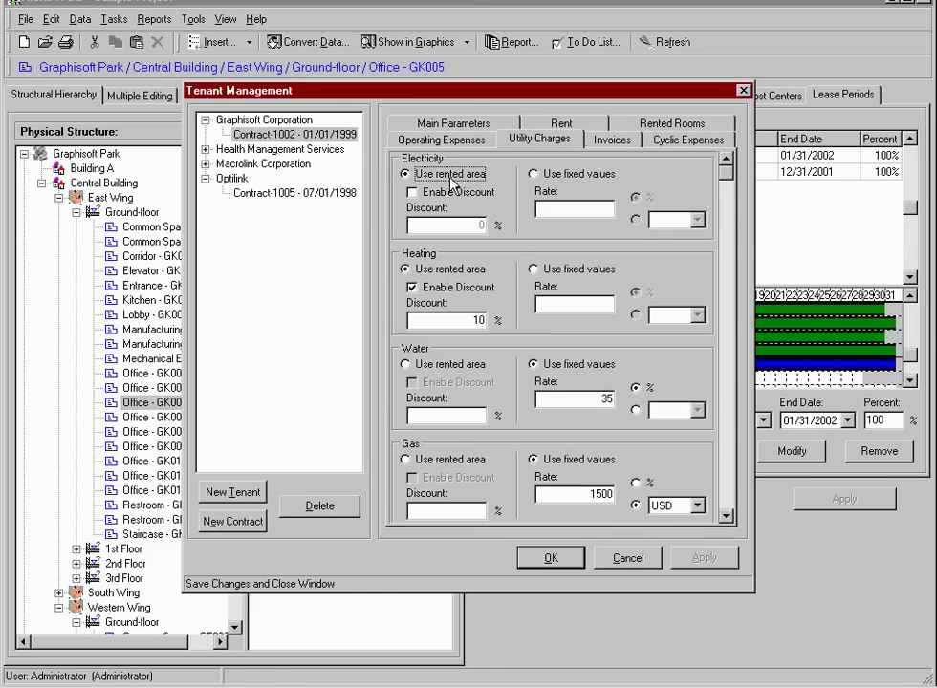
click(636, 141)
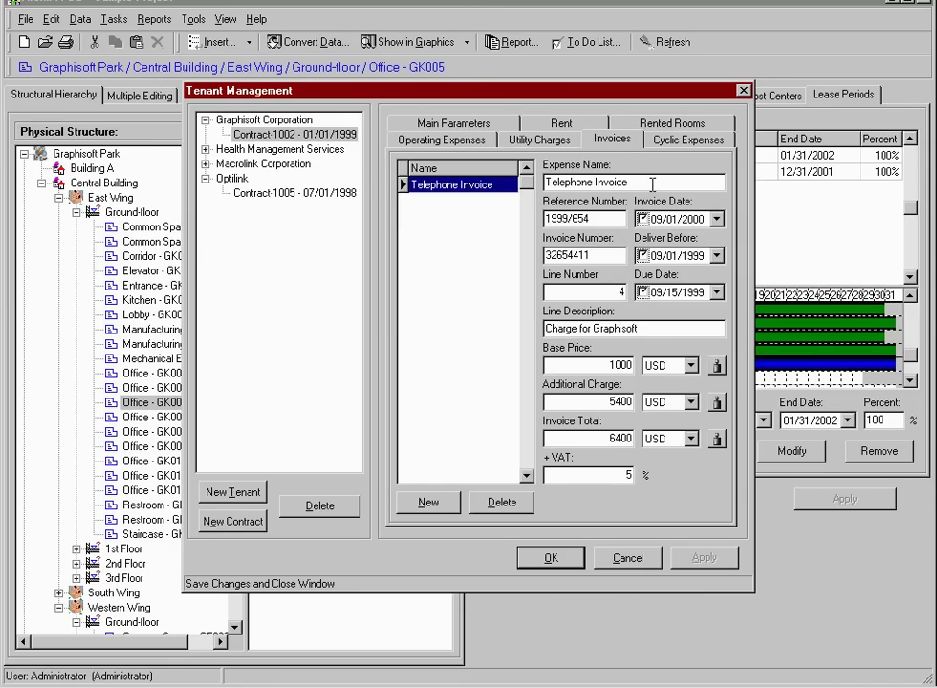
click(688, 139)
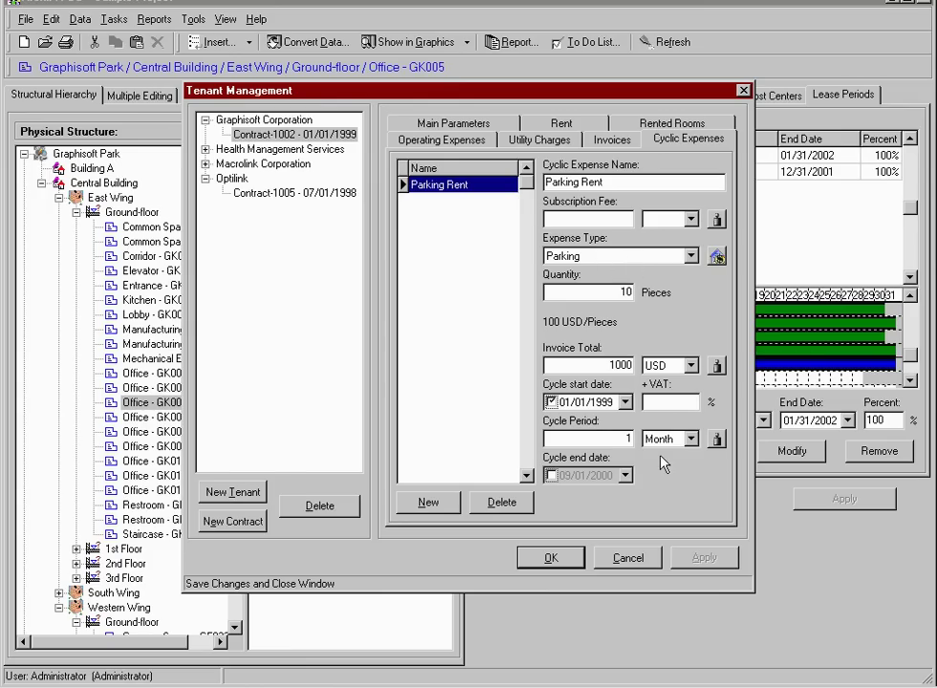
click(571, 560)
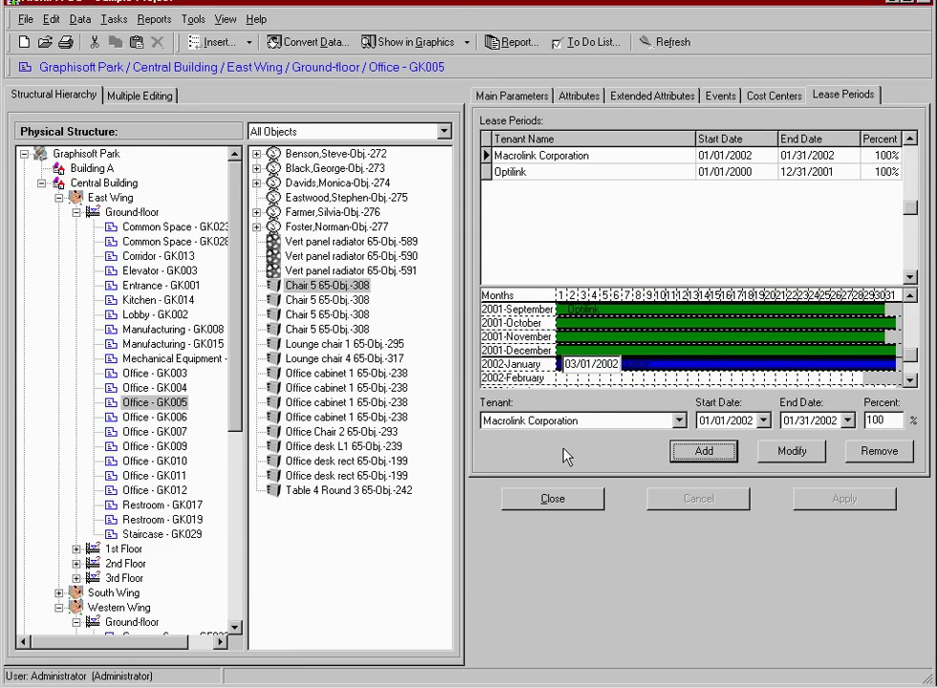
Preview the tenant Rented Area report dated 08/01/2000, filtered to the Central Building
click(517, 43)
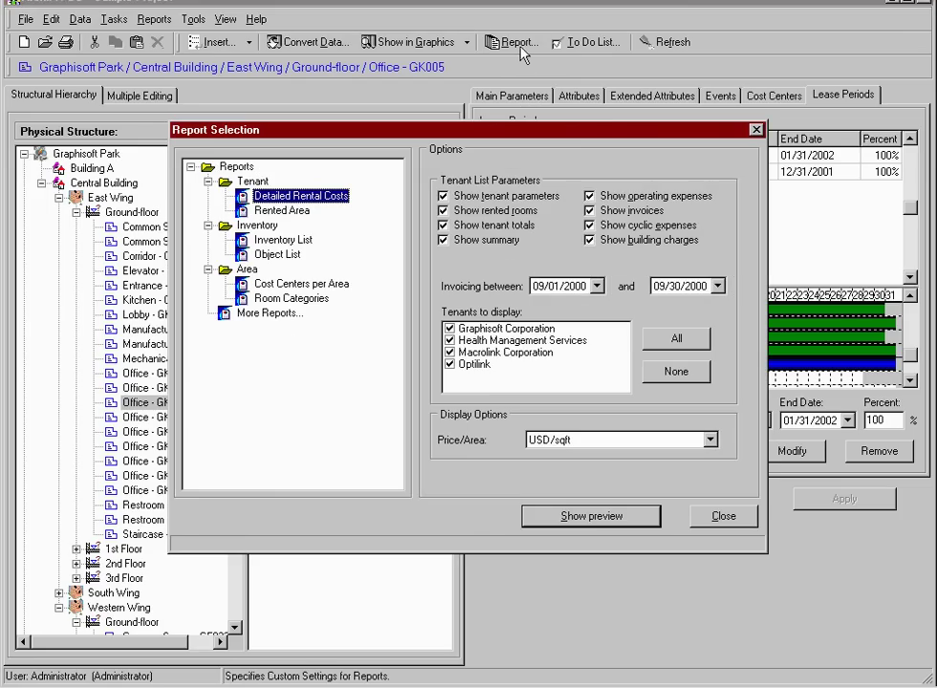
click(298, 211)
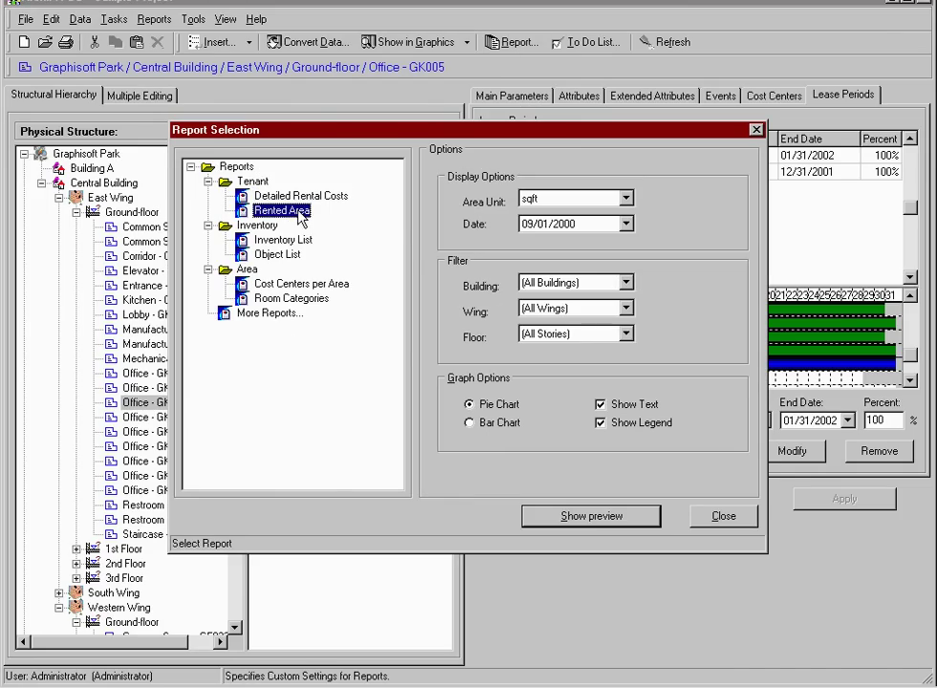
click(626, 224)
click(536, 246)
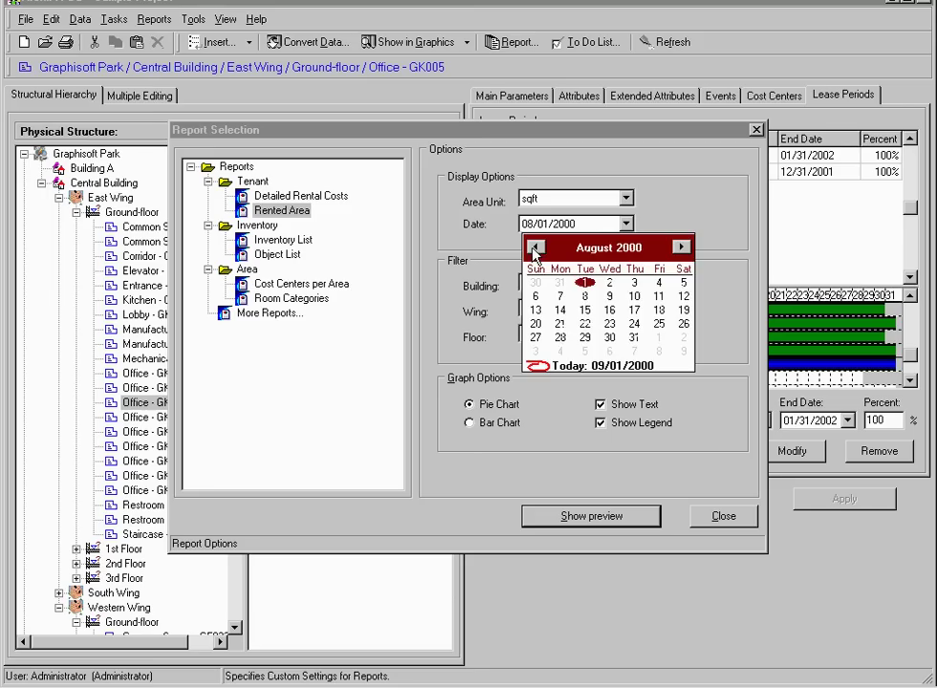
click(583, 284)
click(627, 285)
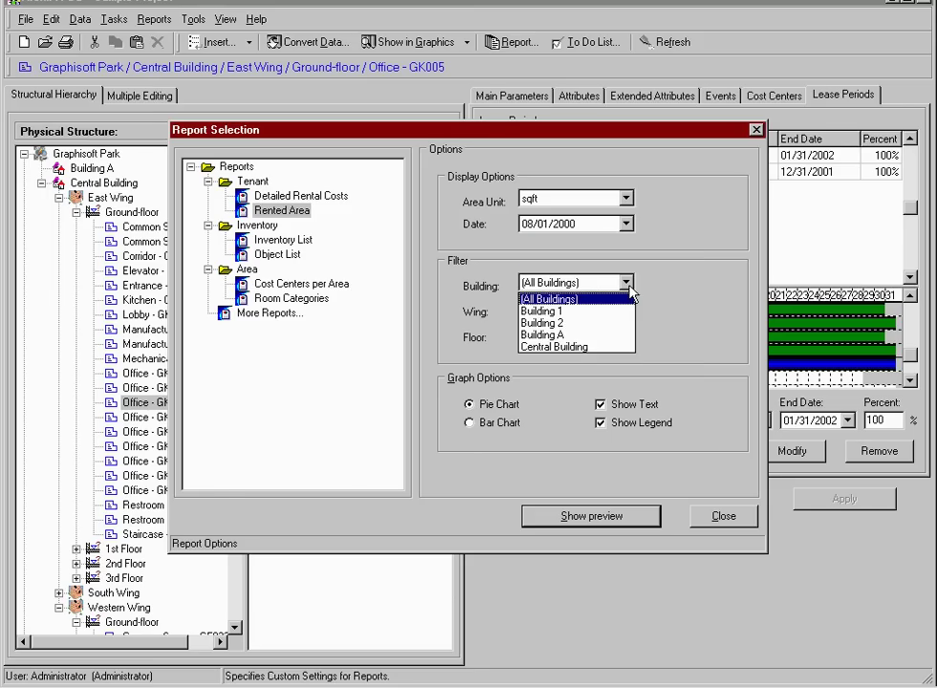
click(617, 347)
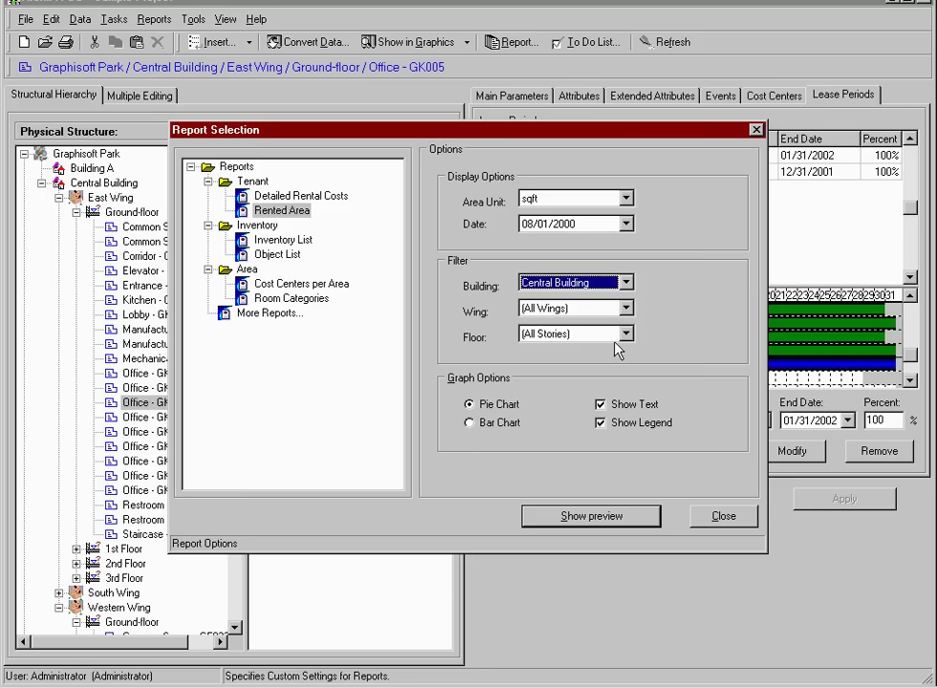
click(628, 516)
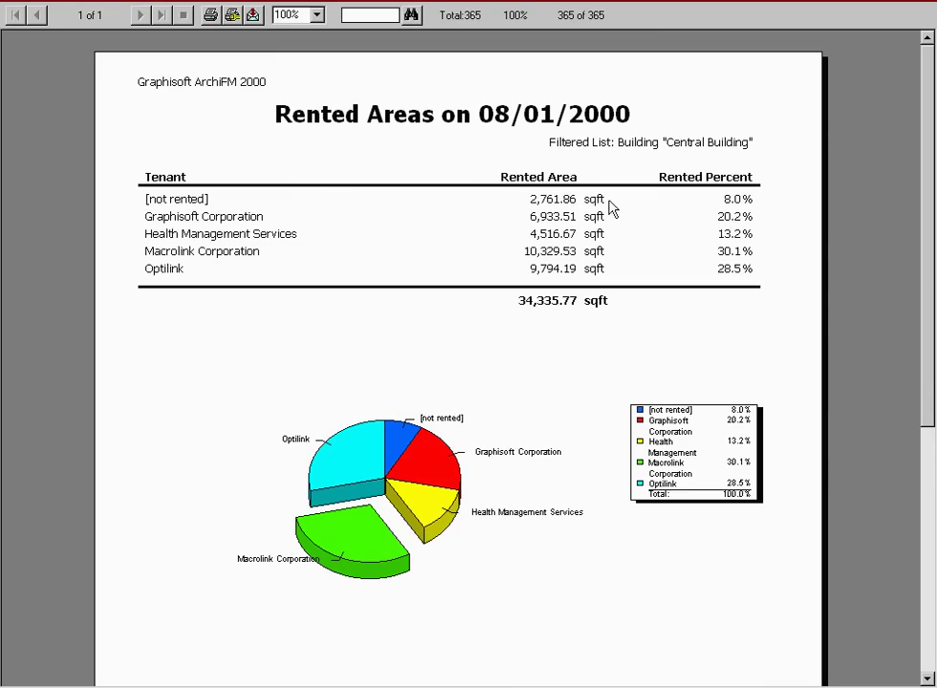
Look through the export formats available for the Rented Areas report, cancel the export and close the preview
click(256, 17)
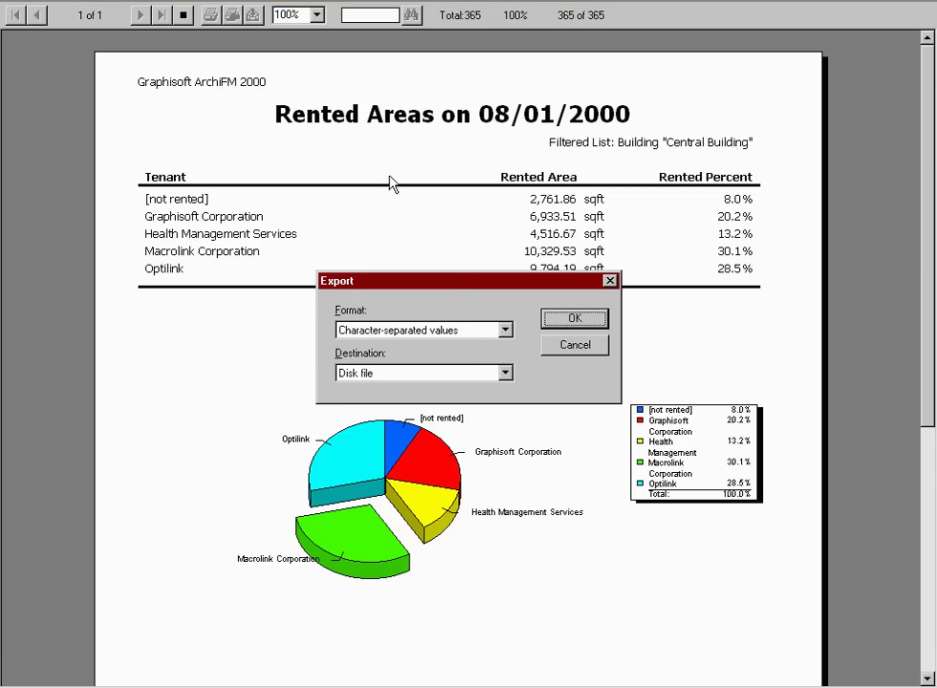
click(505, 329)
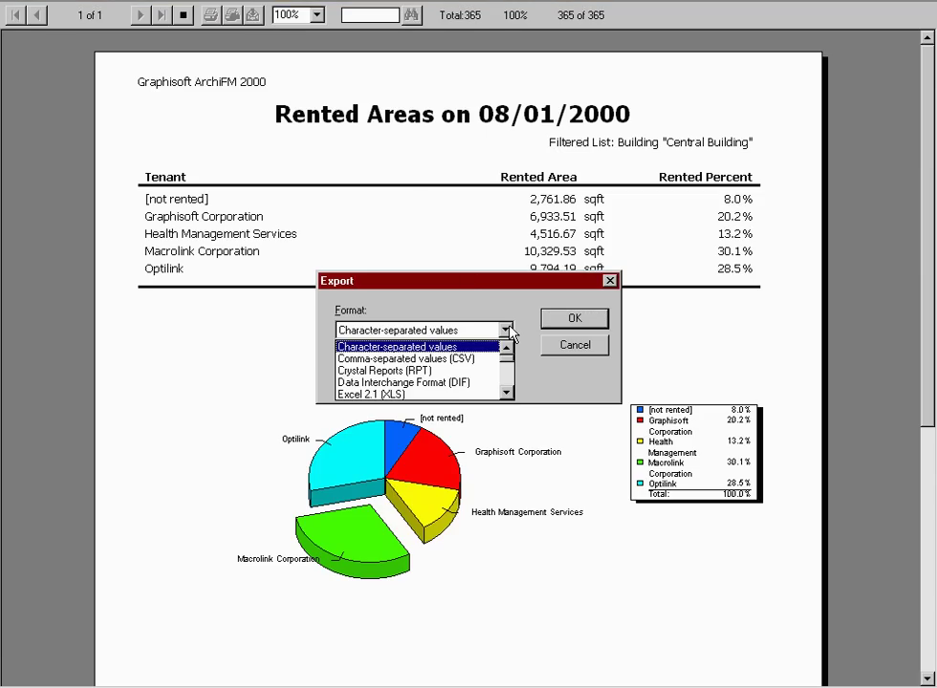
click(508, 393)
drag(507, 393, 507, 392)
click(568, 356)
click(569, 347)
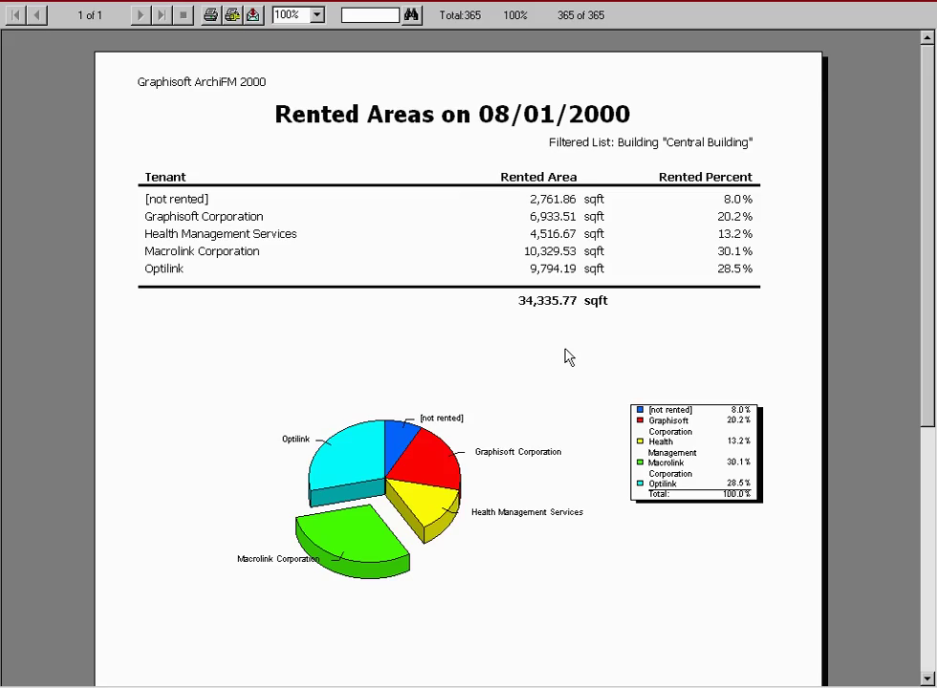
click(923, 4)
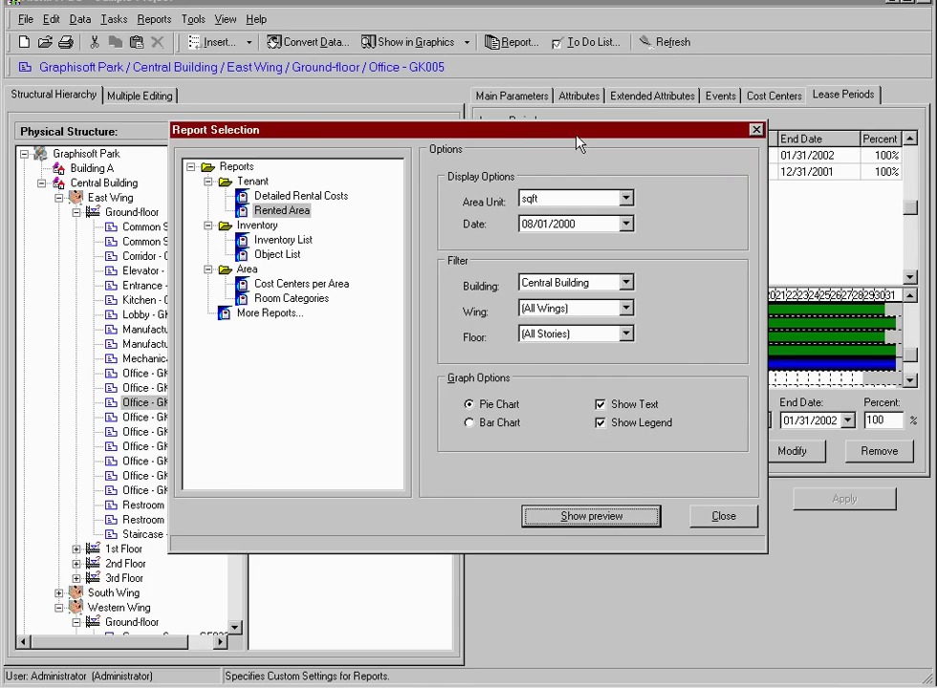
Preview the Detailed Rental Costs report for all tenants, read through Graphisoft Corporation's costs and go to the last page
click(277, 196)
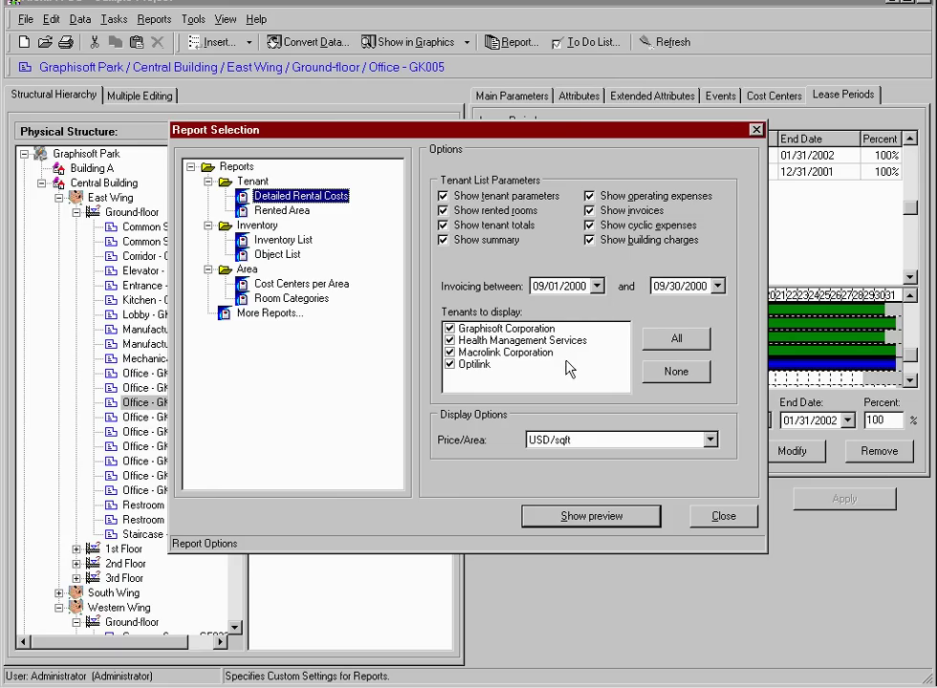
click(637, 519)
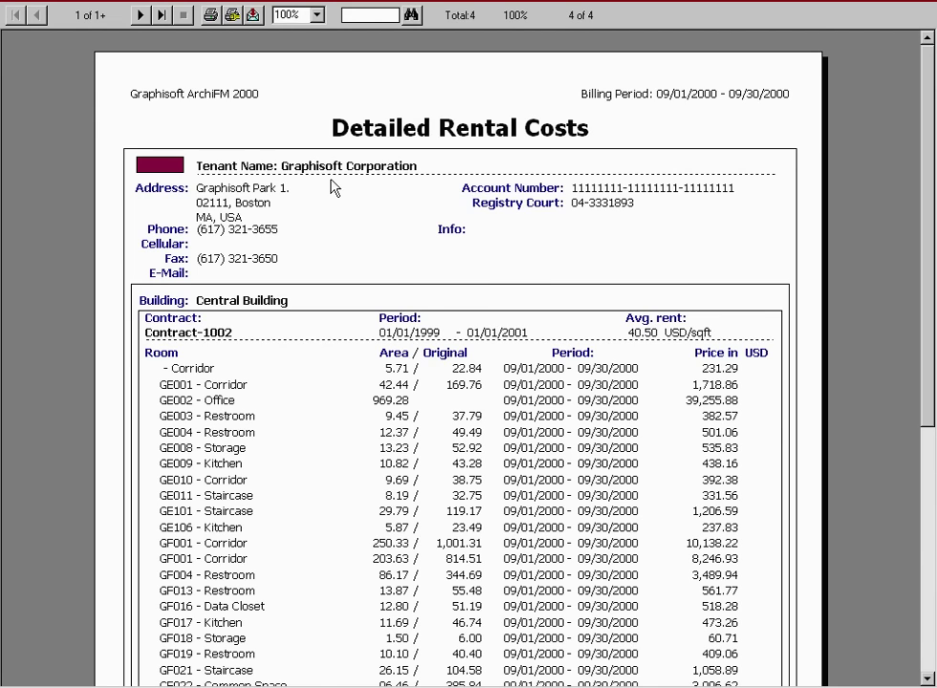
drag(925, 301, 736, 550)
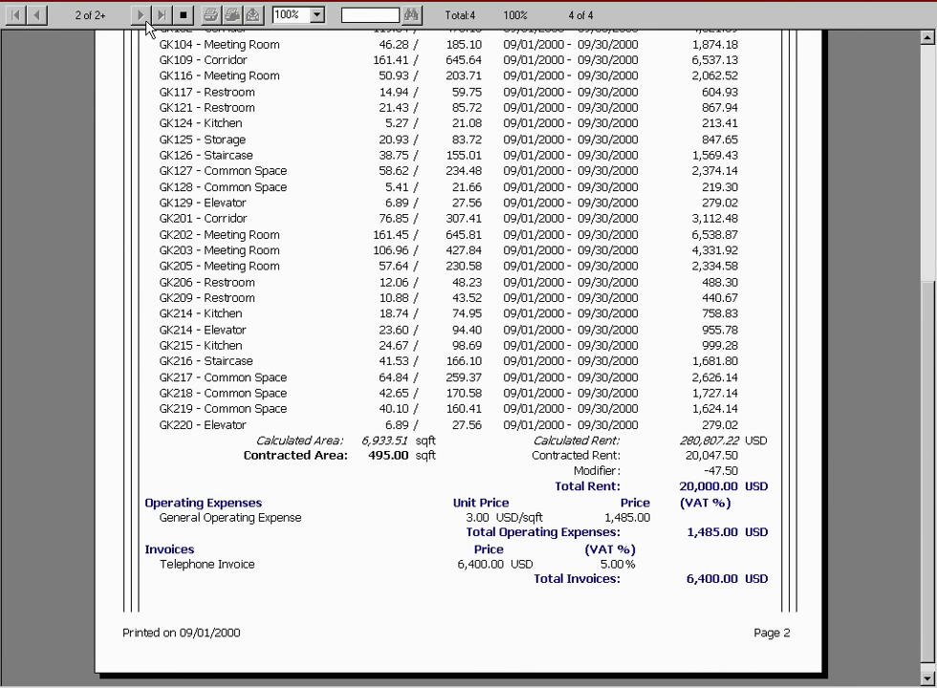
click(139, 15)
drag(929, 300, 928, 62)
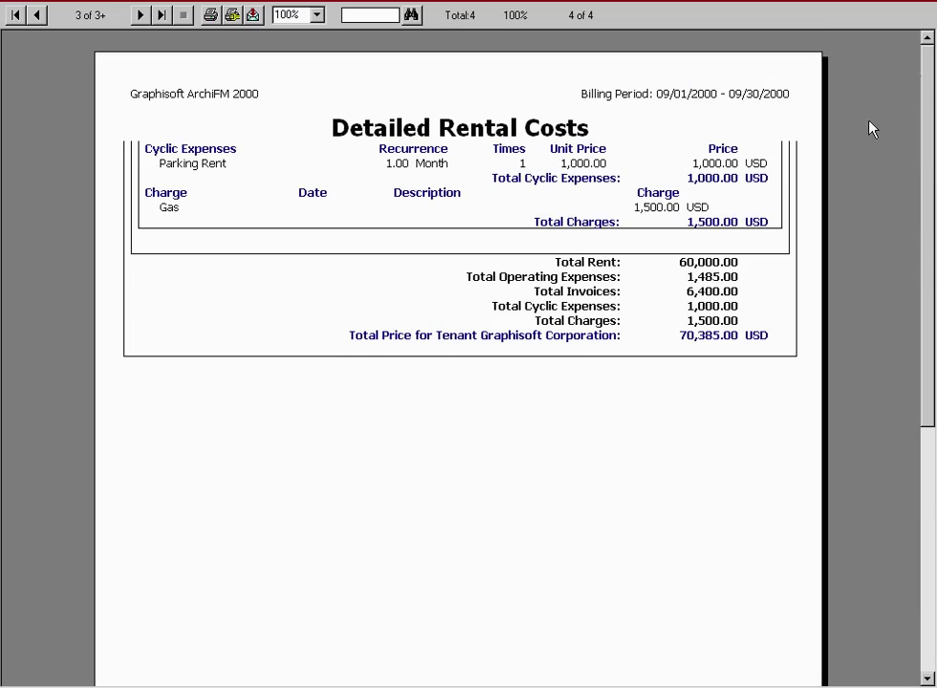
click(164, 16)
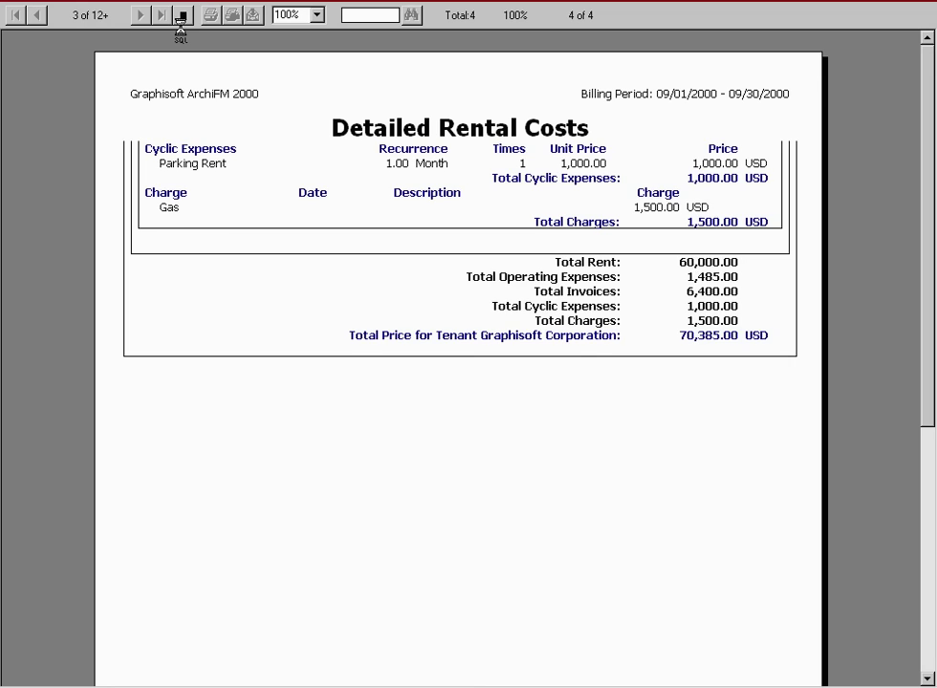